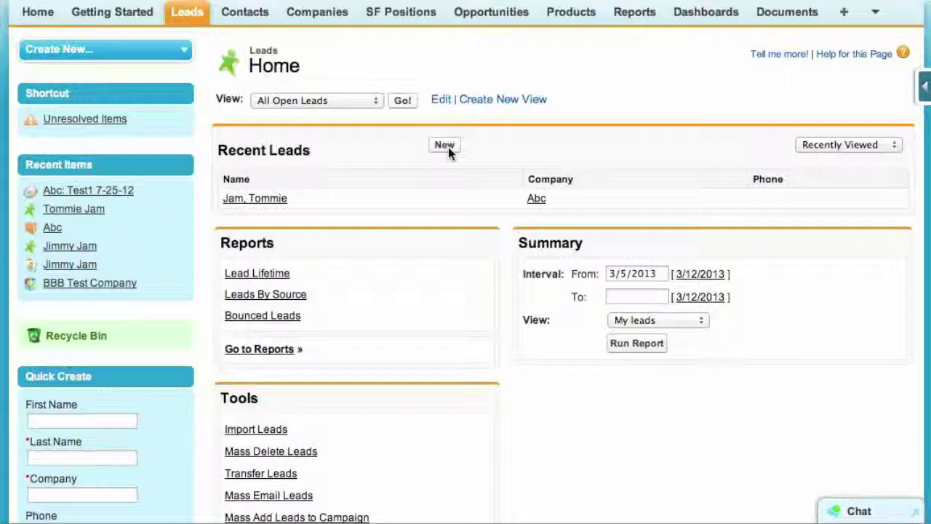
Step: On a blank new lead, confirm Lead Status offers only New, Closed Won and Closed Lost
left_click(448, 147)
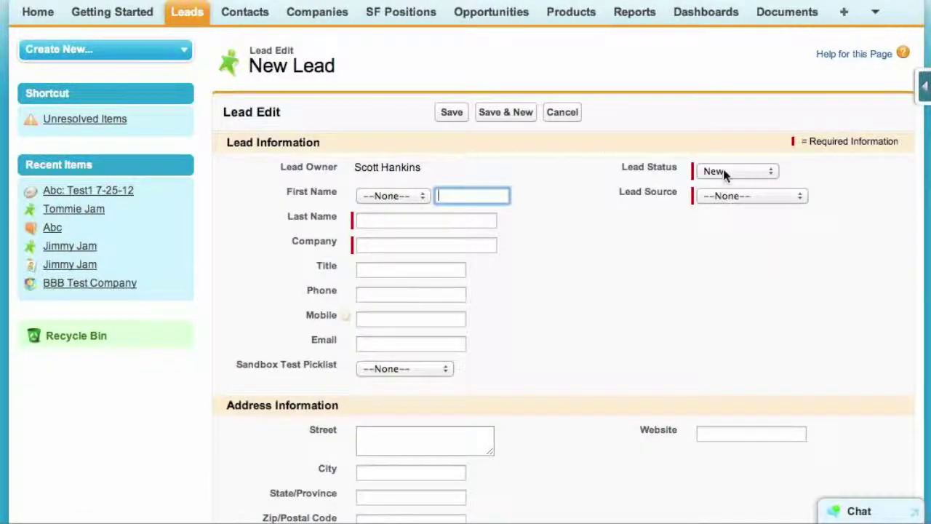
left_click(757, 172)
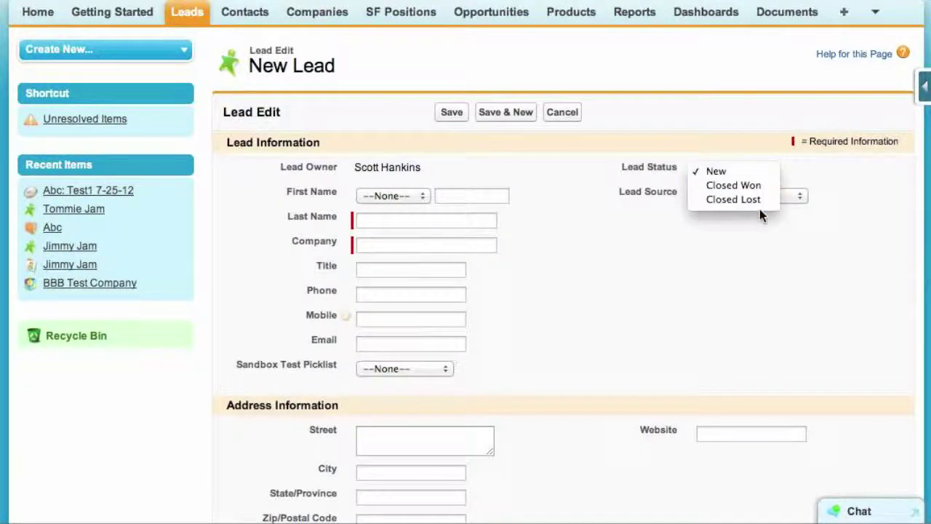
left_click(802, 162)
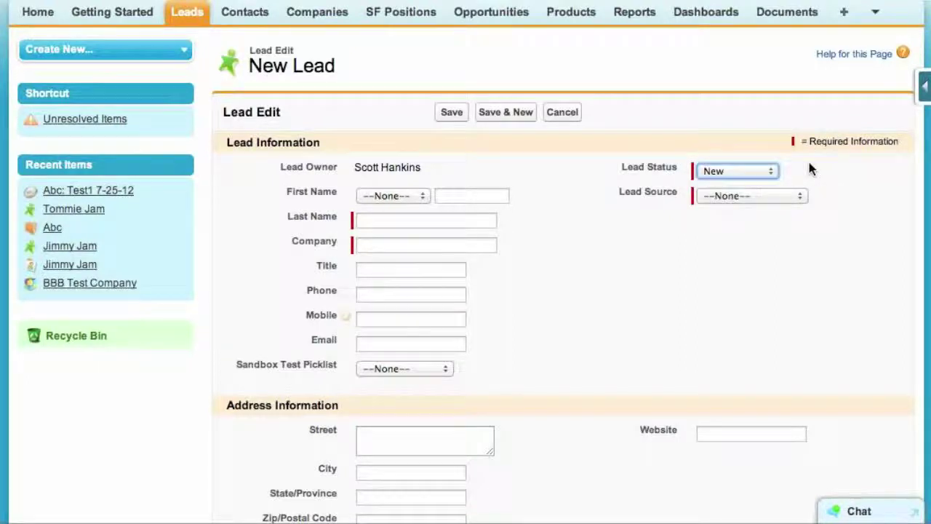
left_click(923, 91)
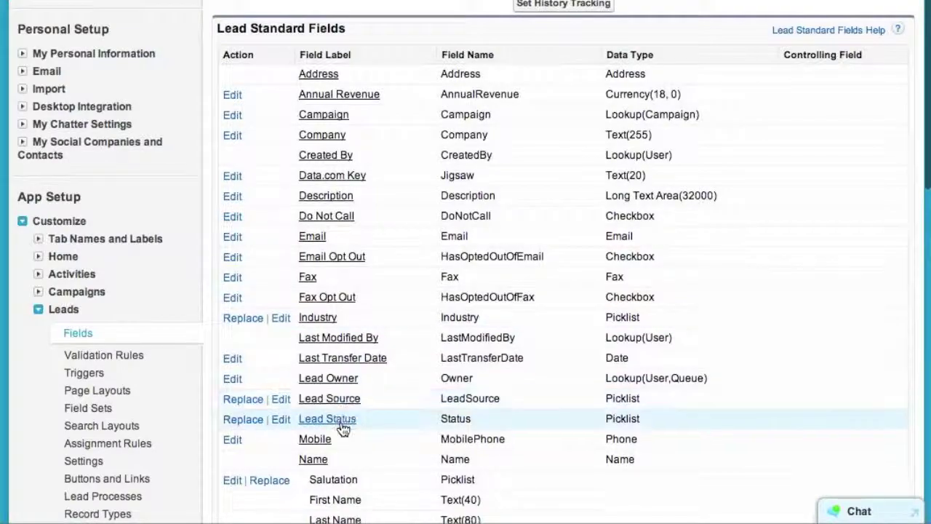
Step: From the Lead Status field settings, start adding new picklist values
left_click(341, 421)
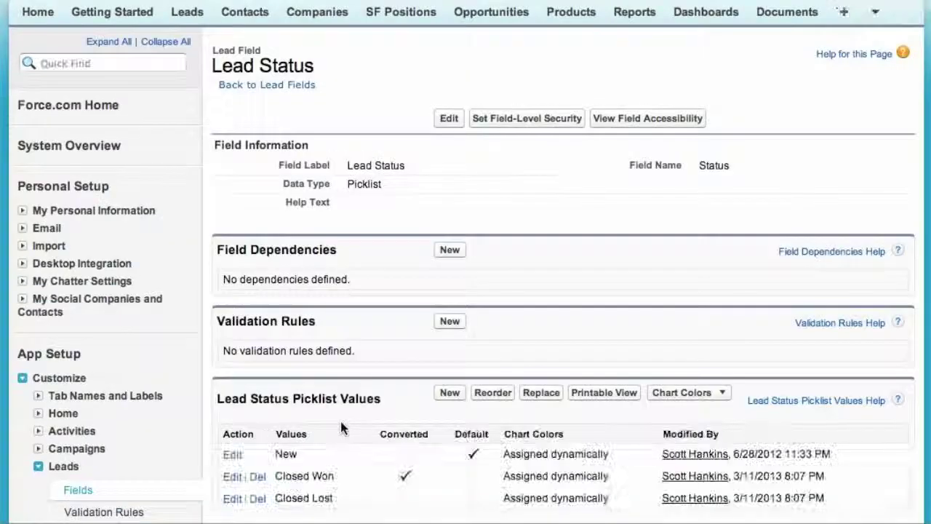
scroll(427, 368, "down", 3)
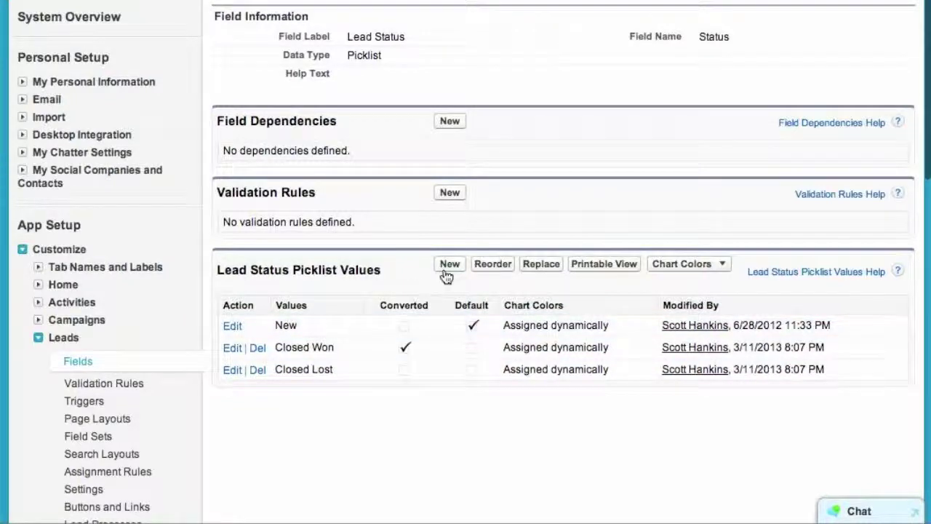
left_click(449, 264)
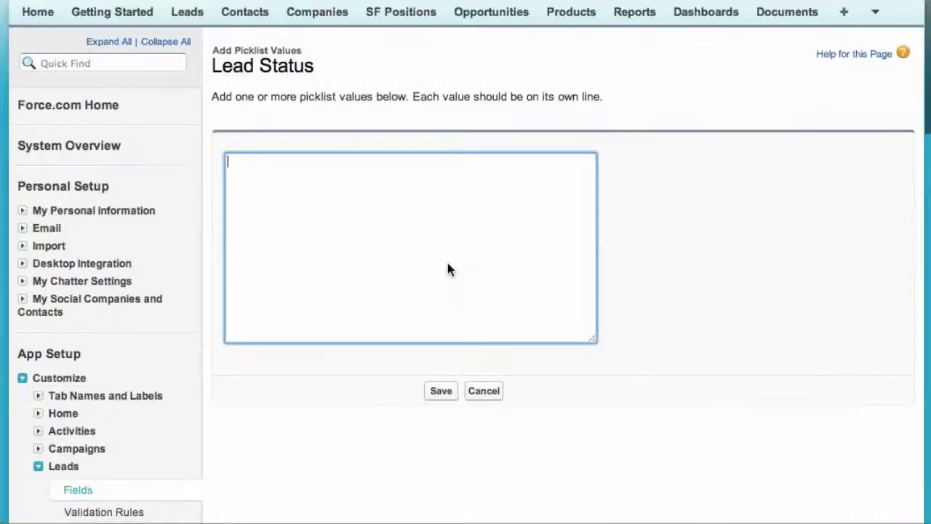
Step: Copy Numbers cells C2:C10, the nine stages from Cold Call to Set Demo Apt
key("ctrl+Up")
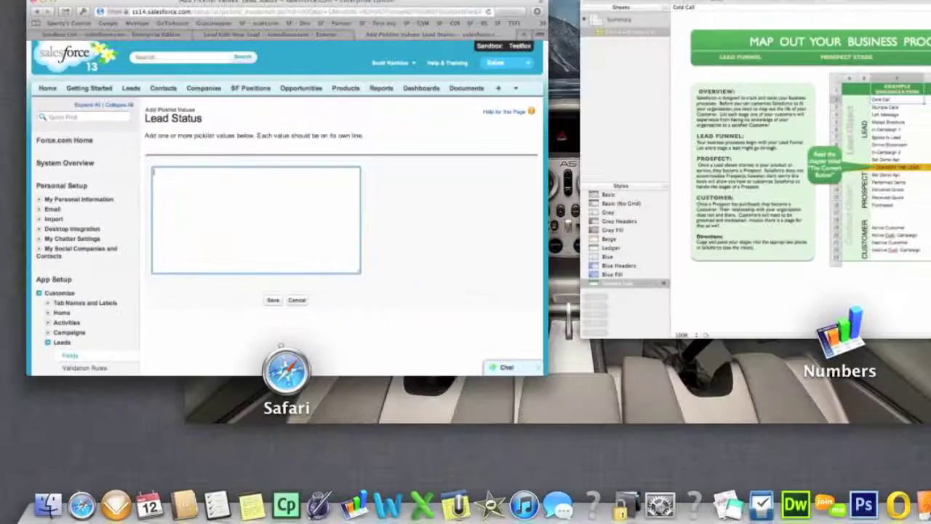
left_click(751, 128)
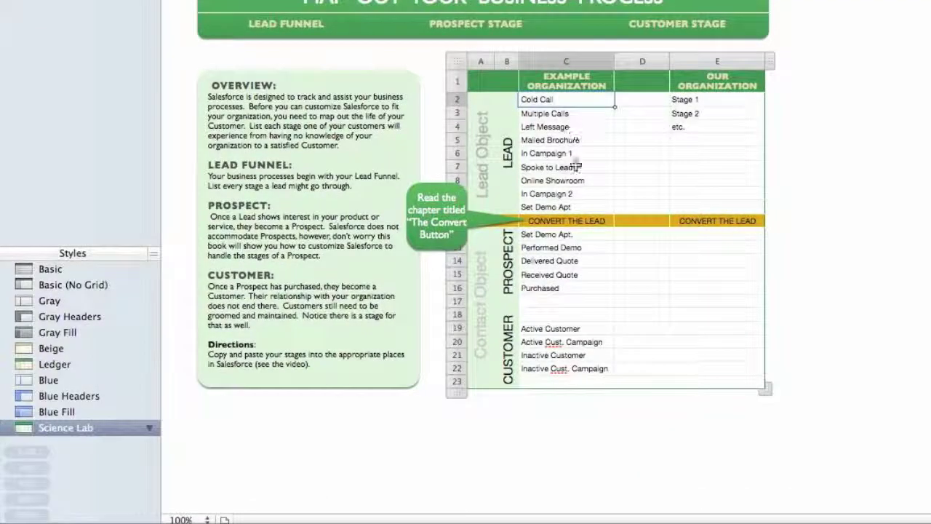
left_click_drag(579, 206, 572, 101)
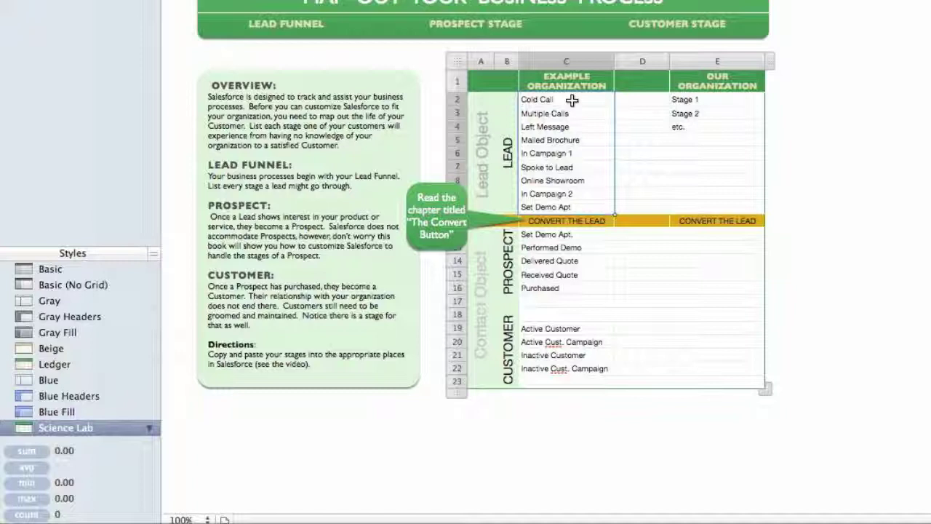
right_click(573, 101)
left_click(620, 393)
key("F3")
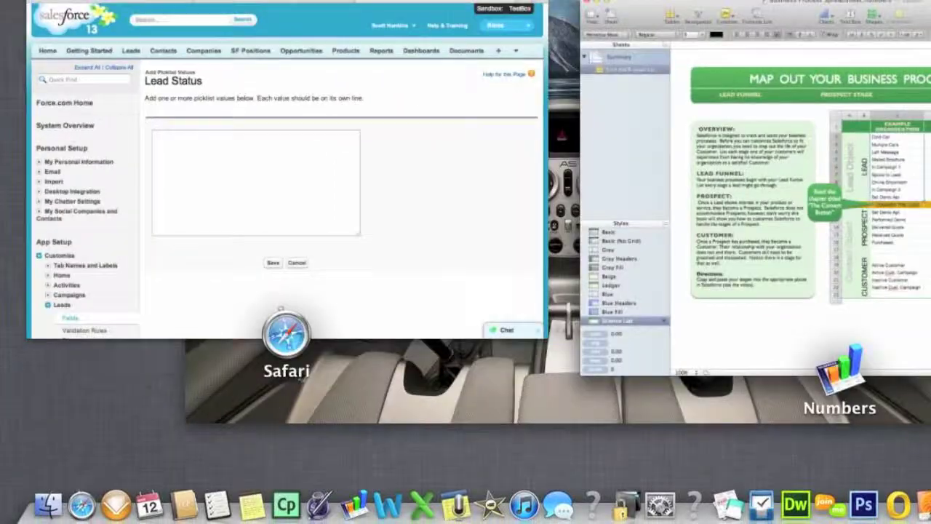
Step: Paste the nine copied stages into the Lead Status values box and save them
left_click(488, 142)
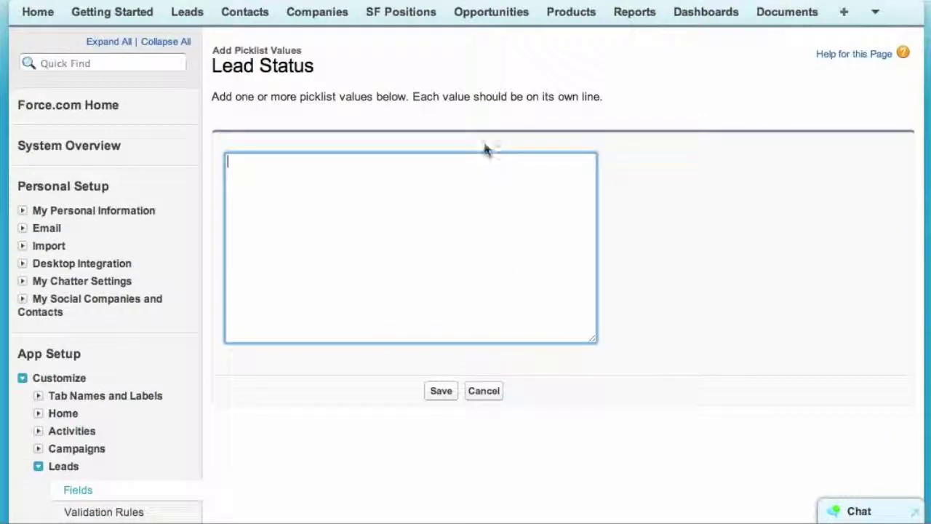
right_click(386, 194)
left_click(408, 236)
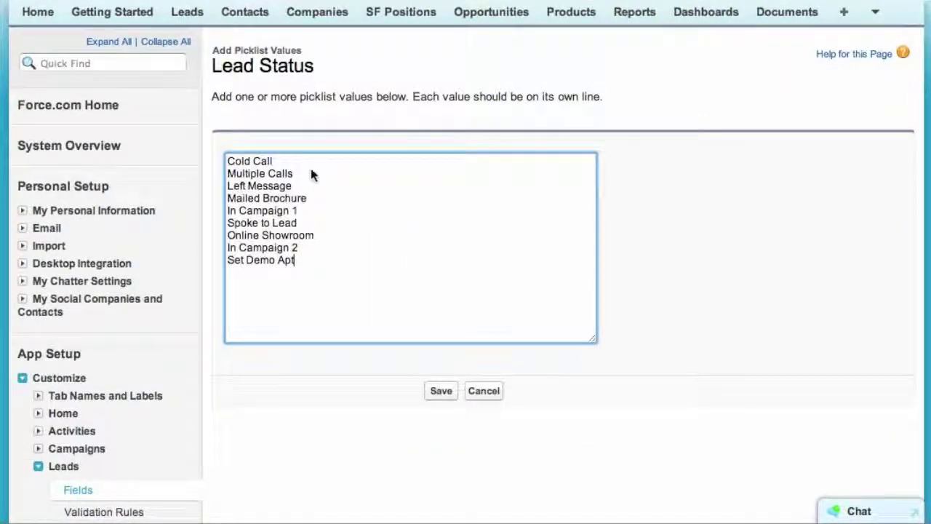
left_click(441, 392)
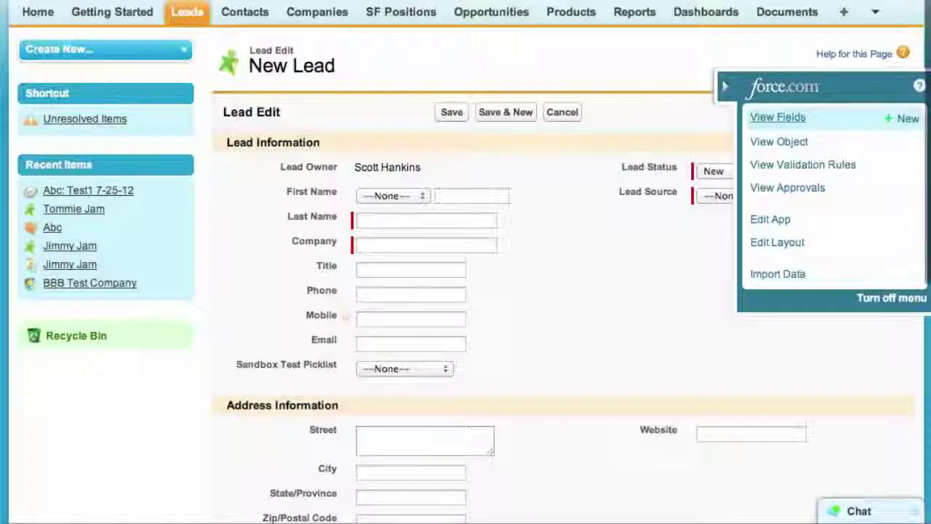
left_click(726, 86)
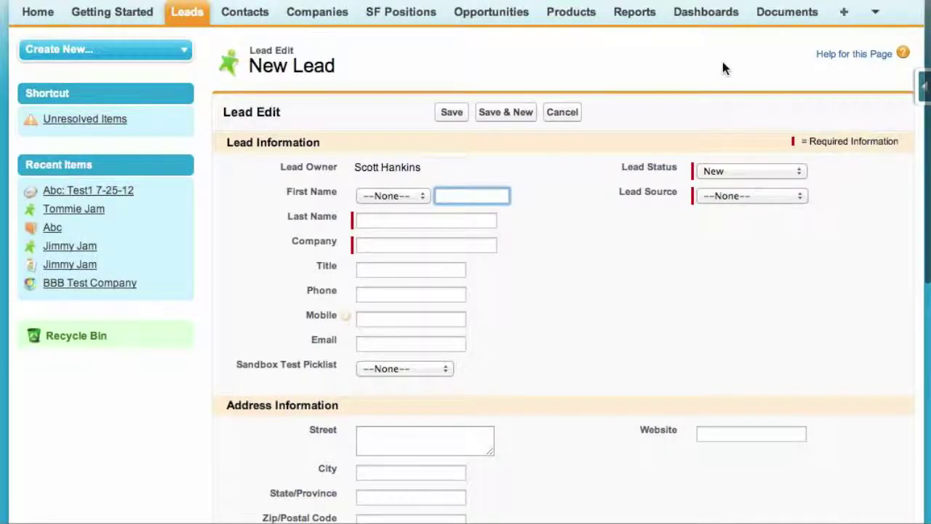
left_click(800, 171)
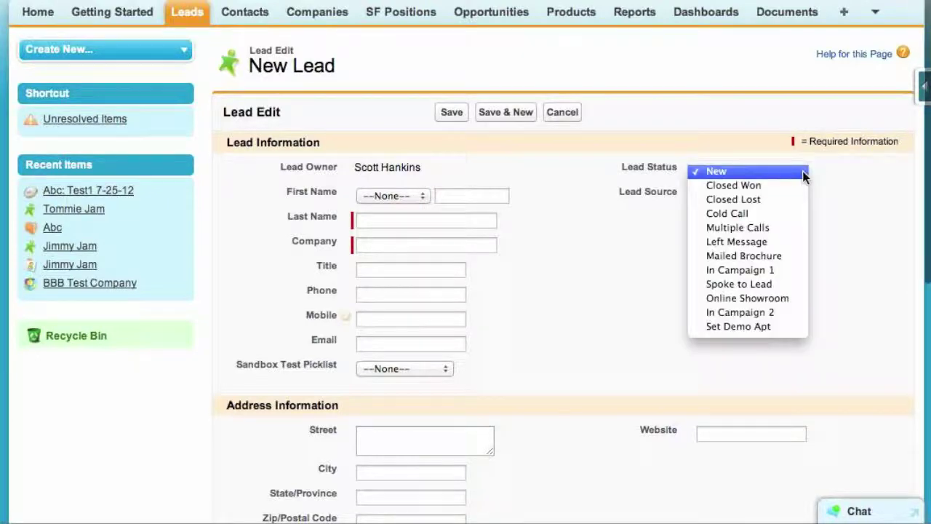
left_click(822, 175)
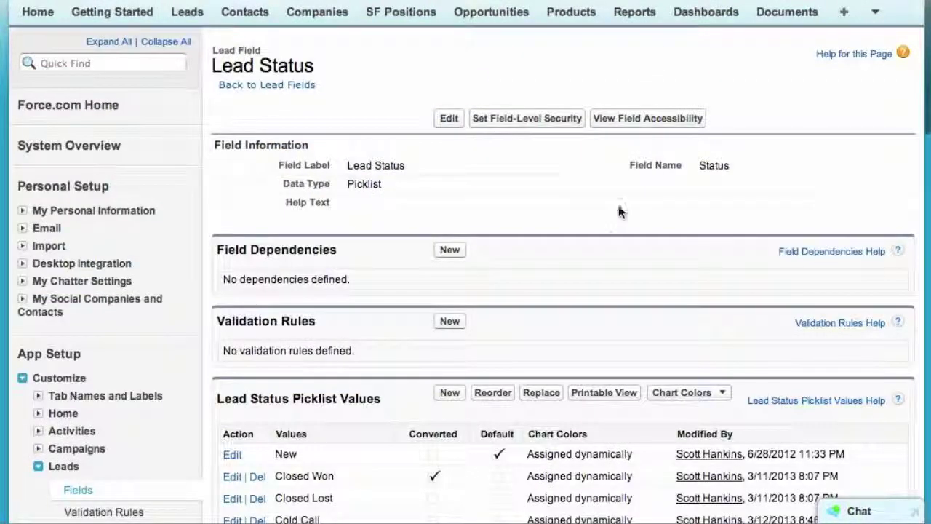
Step: Mark Set Demo Apt as the converted Lead Status value
scroll(611, 234, "down", 5)
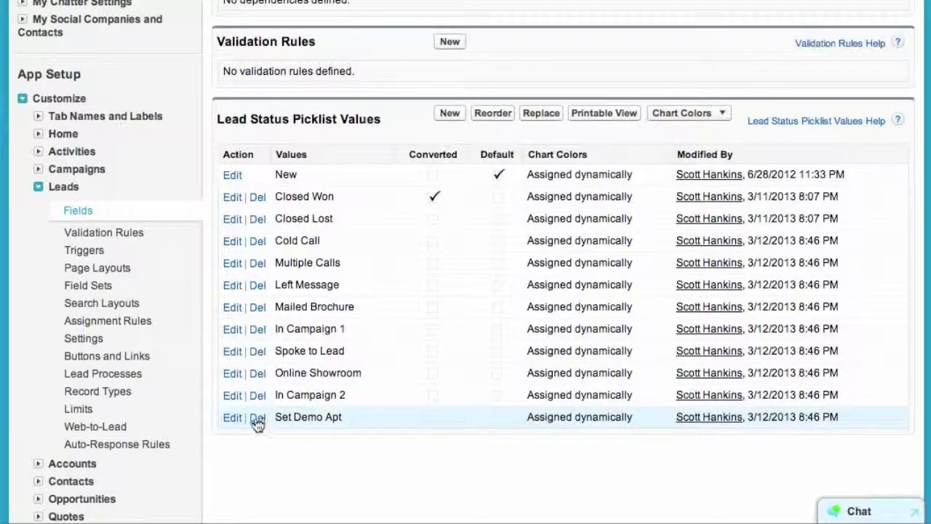
left_click(232, 418)
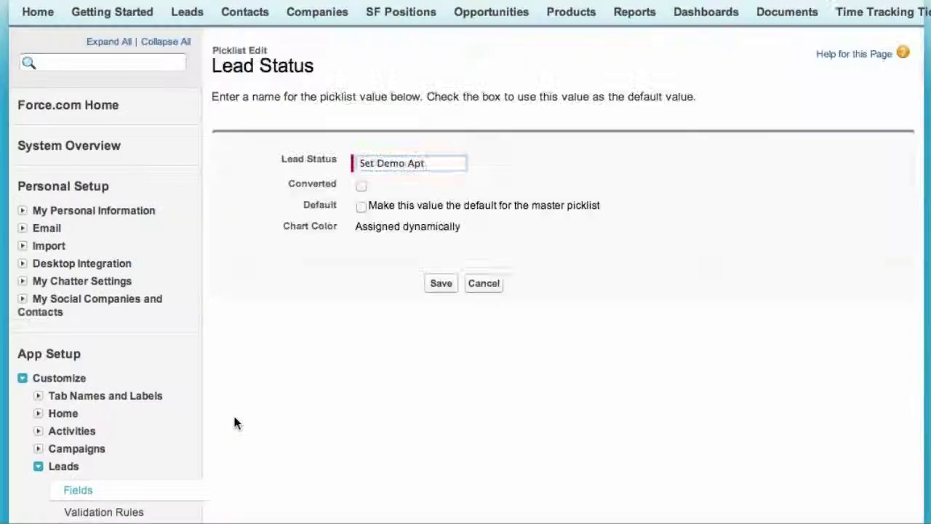
left_click(365, 188)
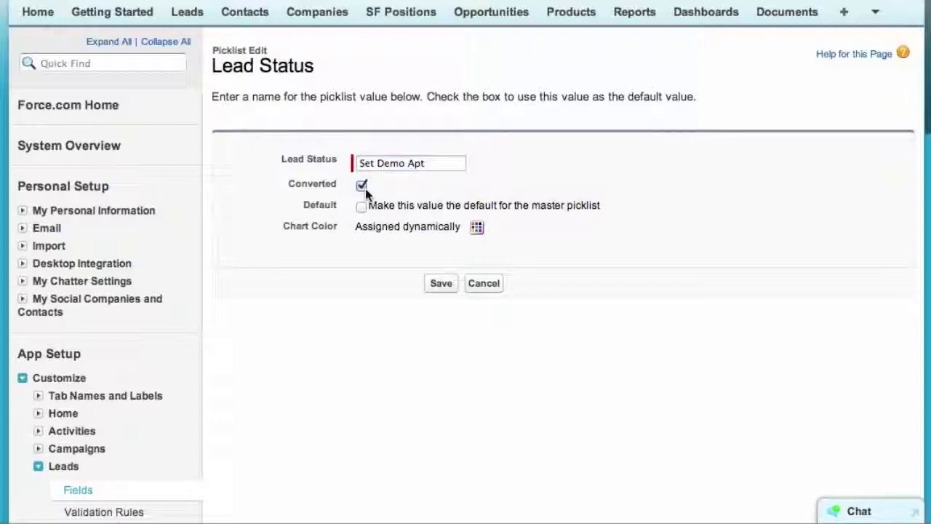
left_click(440, 284)
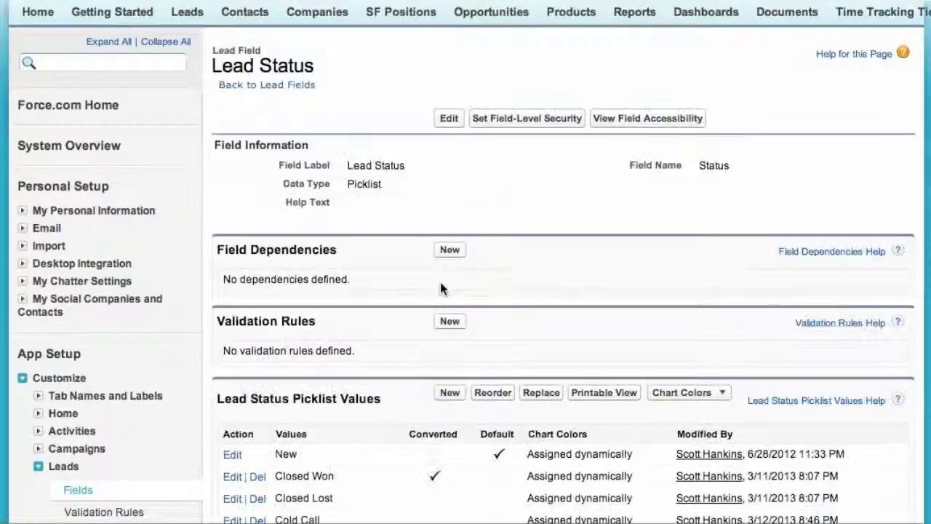
Step: Delete Closed Won from Lead Status, leaving existing records' values unreplaced
scroll(439, 289, "down", 3)
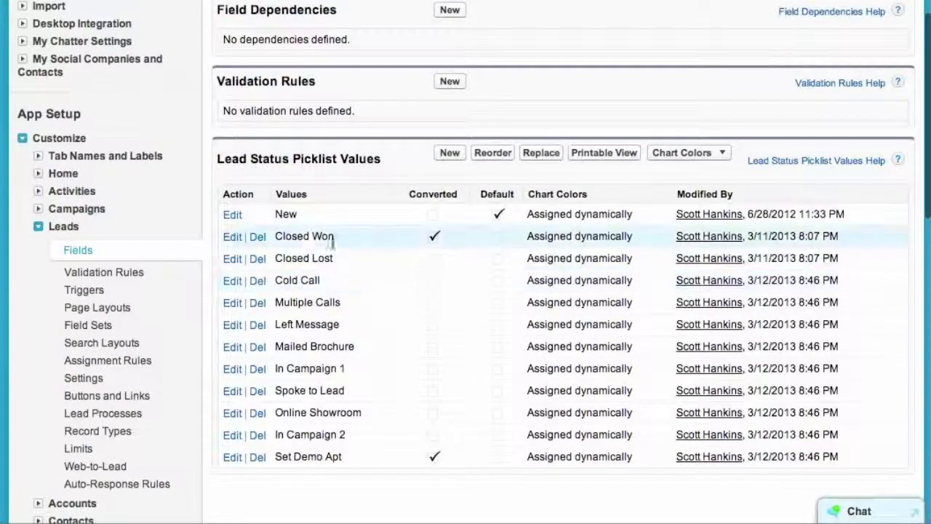
left_click(258, 238)
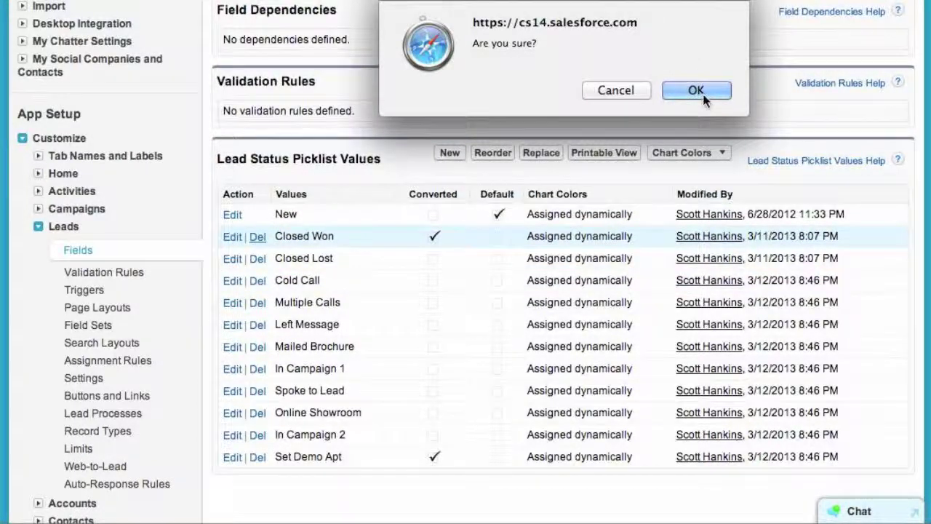
left_click(695, 91)
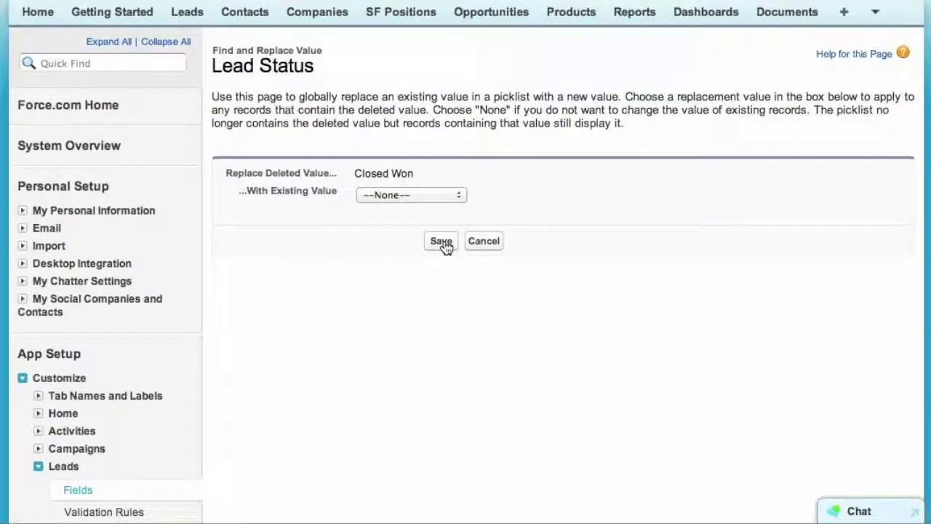
left_click(443, 243)
scroll(443, 239, "down", 5)
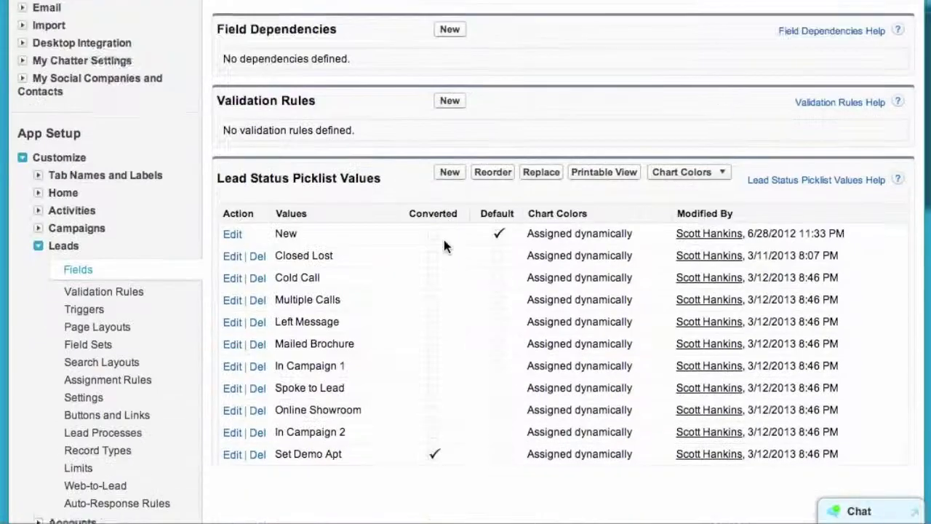
scroll(444, 239, "down", 2)
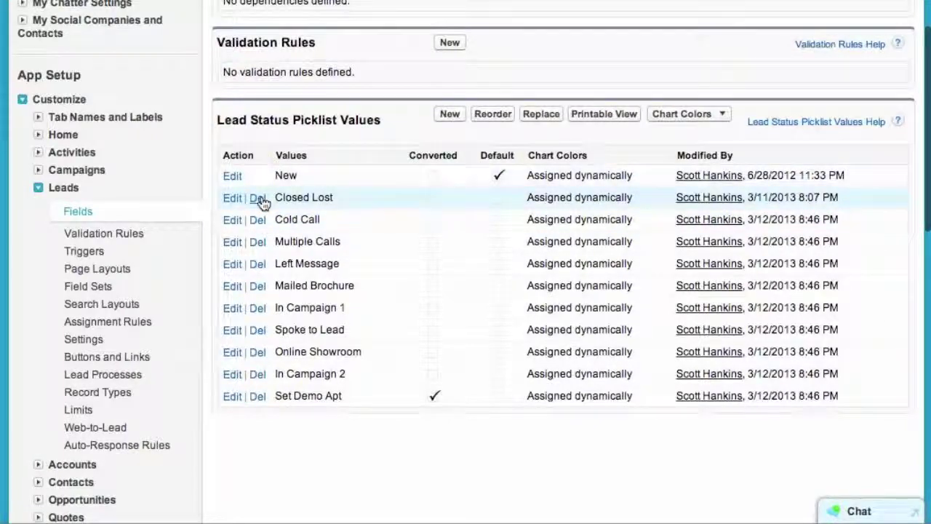
Step: Reorder Lead Status so Closed Lost sits at the bottom, after Set Demo Apt, and save
left_click(496, 118)
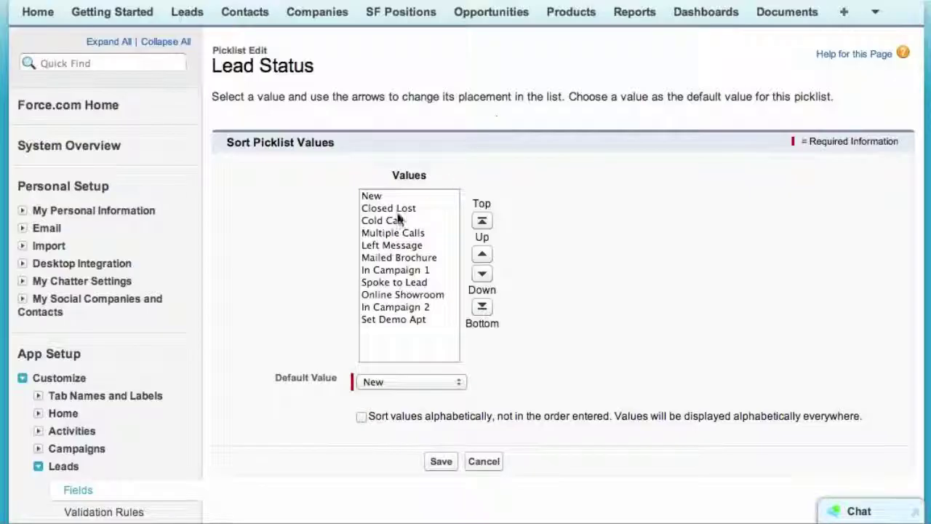
left_click(397, 209)
left_click(482, 309)
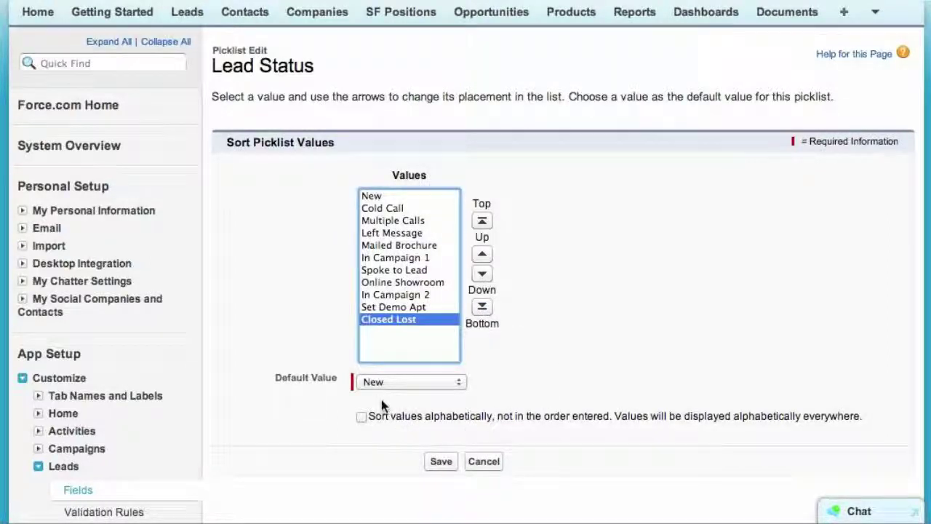
left_click(441, 461)
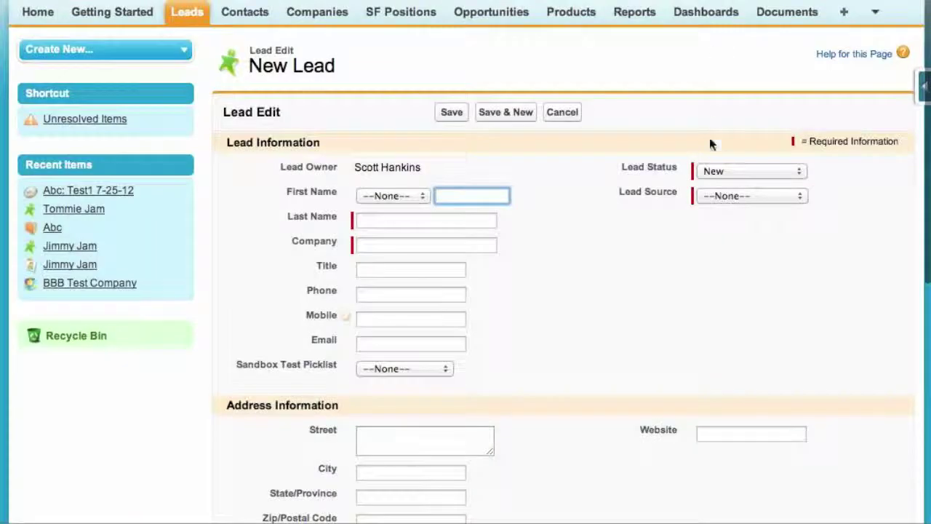
left_click(800, 172)
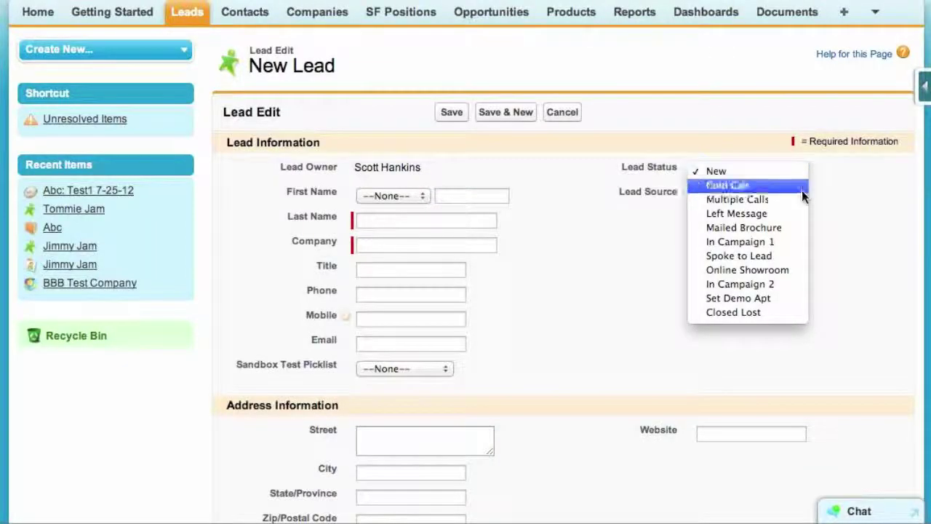